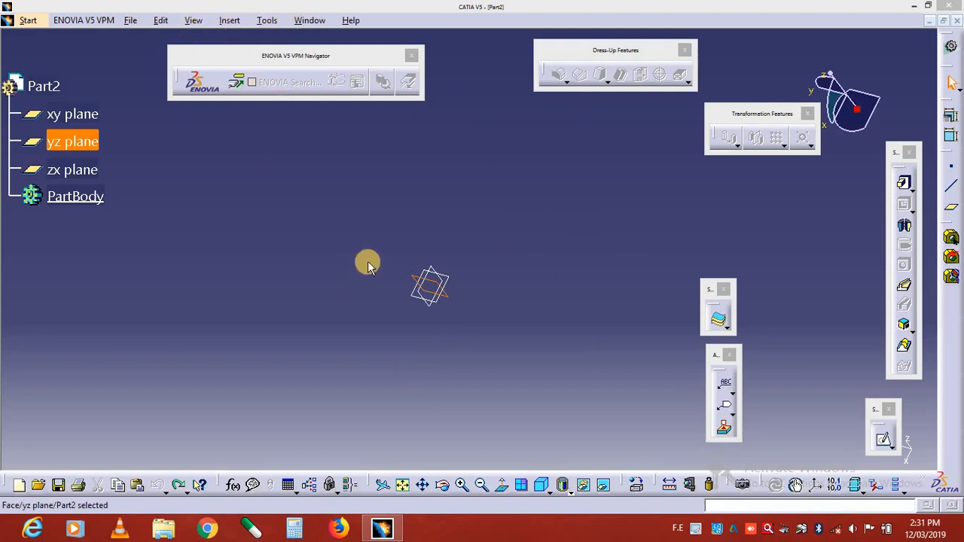
Sketch a circle centred on the origin on the yz plane.
click(524, 254)
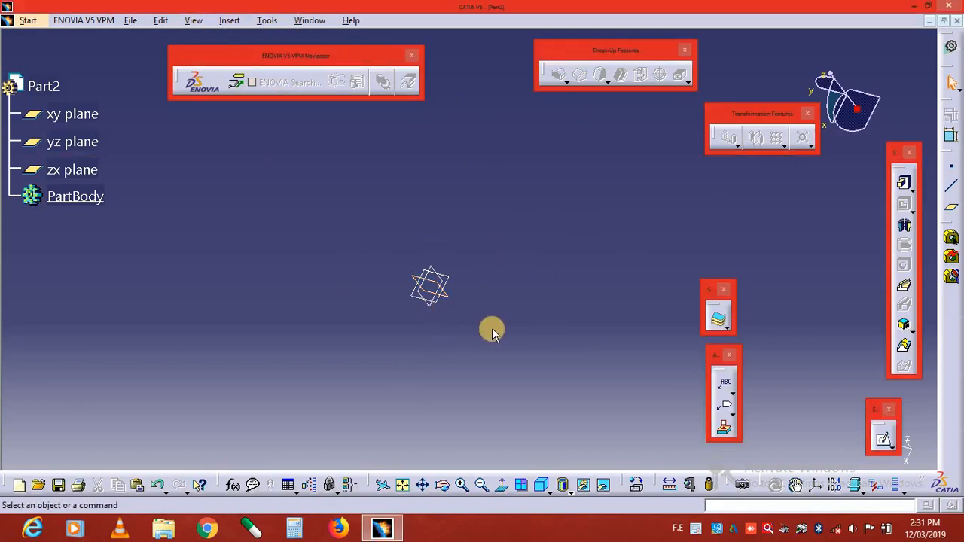
click(445, 297)
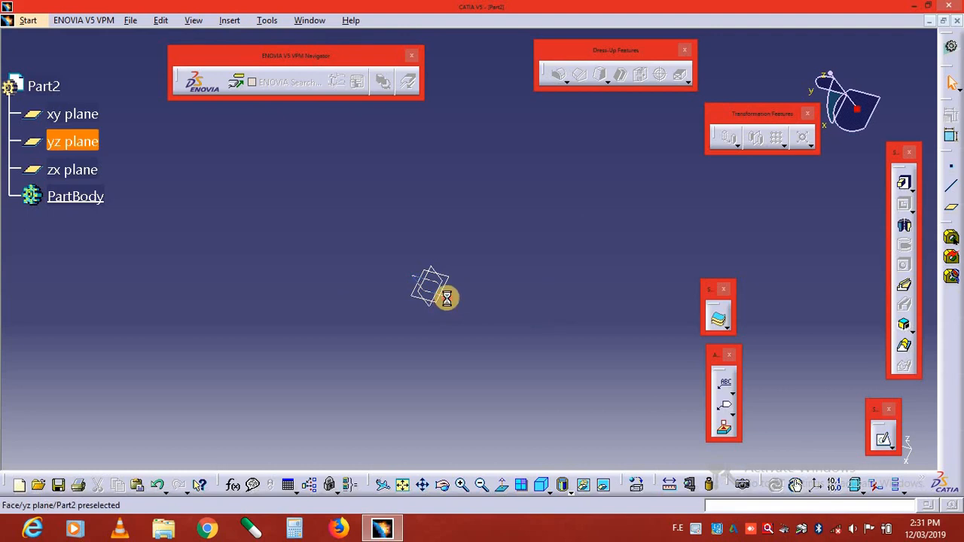
click(883, 438)
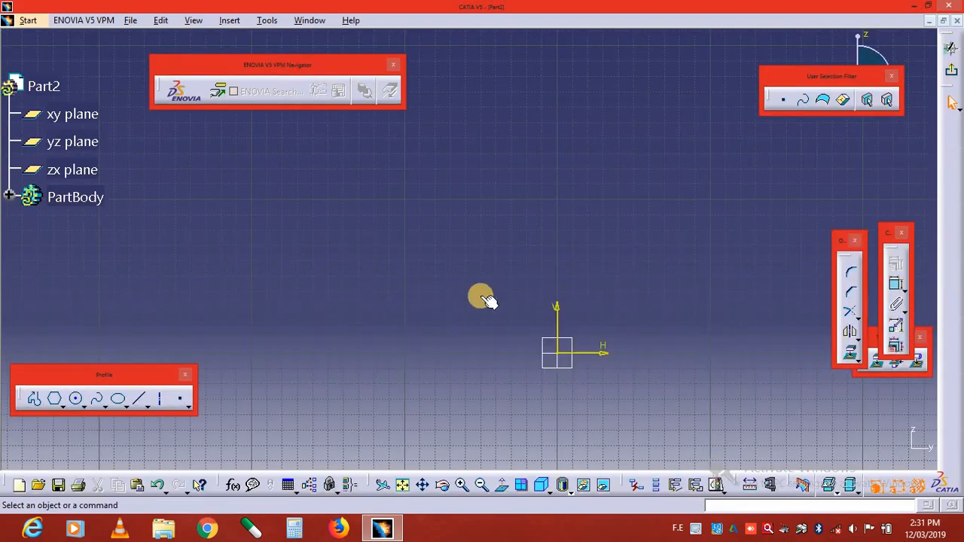
click(54, 400)
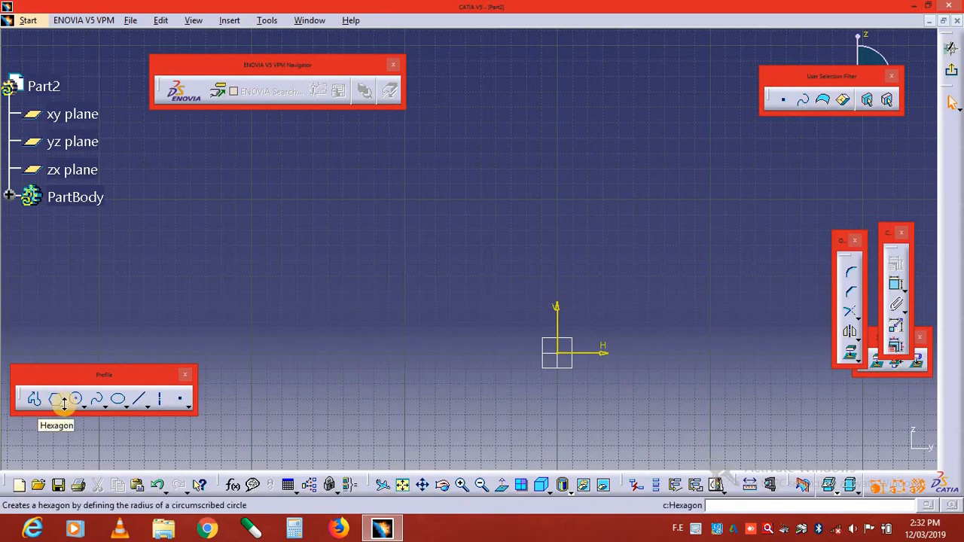
click(556, 351)
click(693, 230)
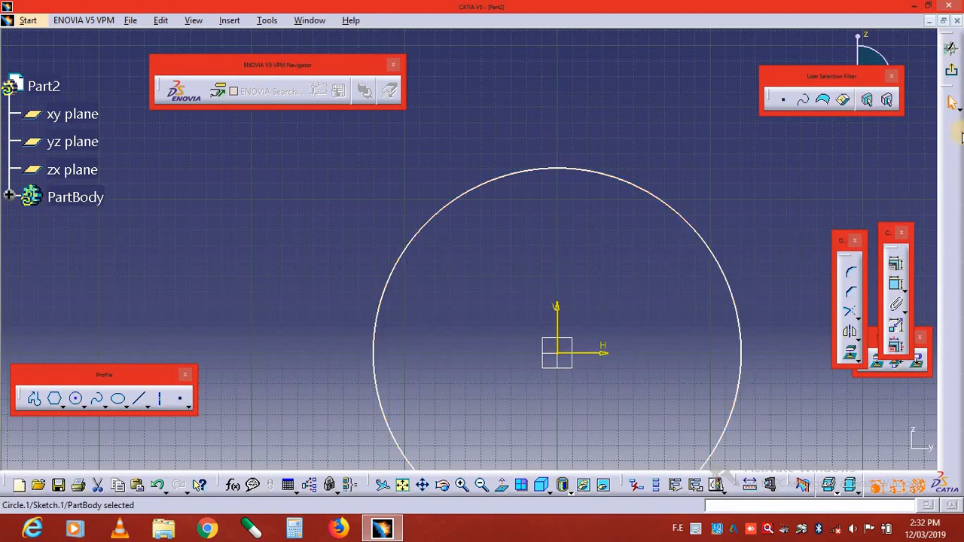
Finish the circle sketch and pad it 20 mm into a disc.
click(953, 74)
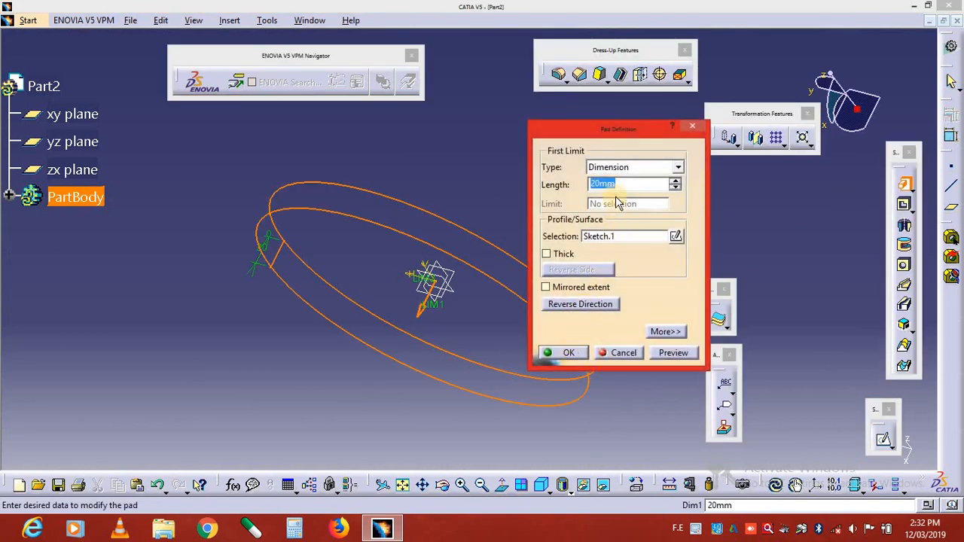
click(566, 352)
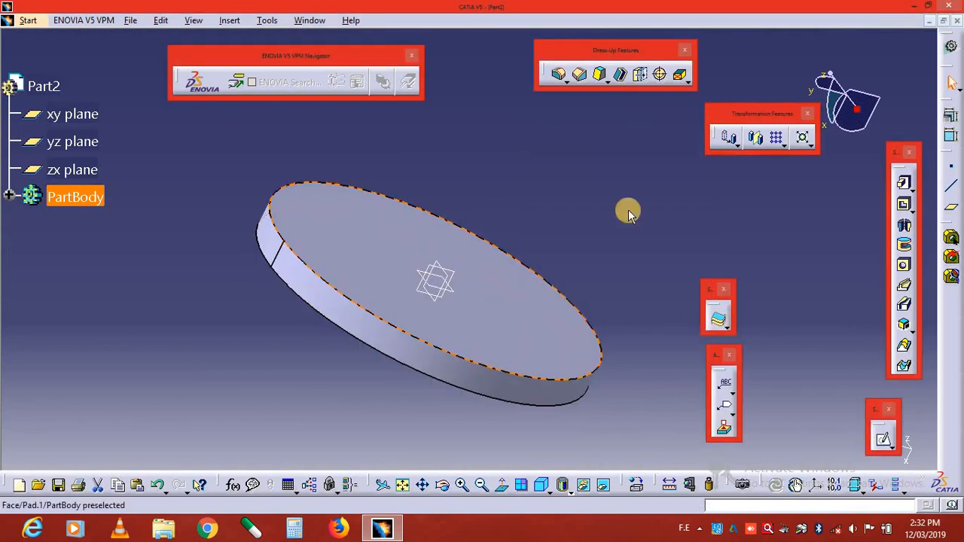
click(629, 210)
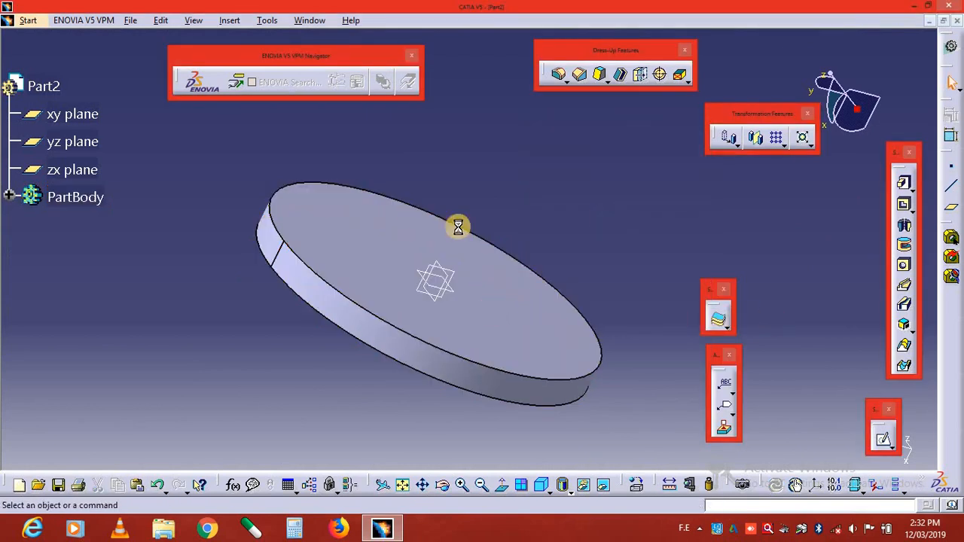
Insert a new body and sketch a hexagon centred on the origin on the disc's flat face.
click(233, 20)
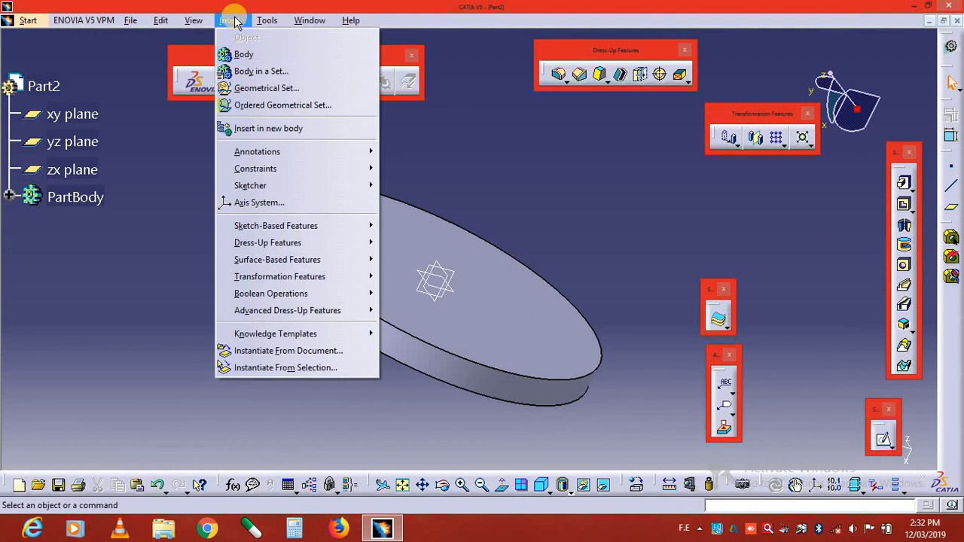
click(244, 55)
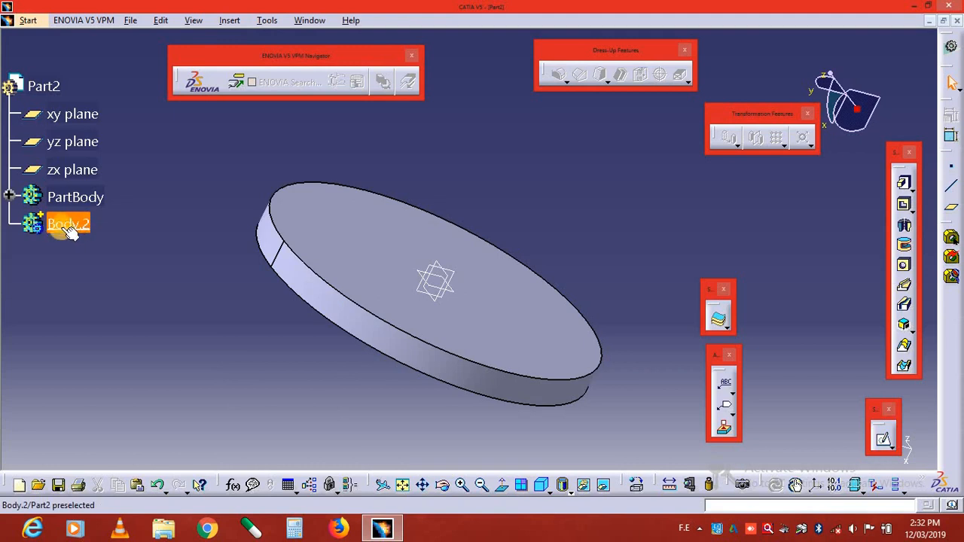
click(398, 273)
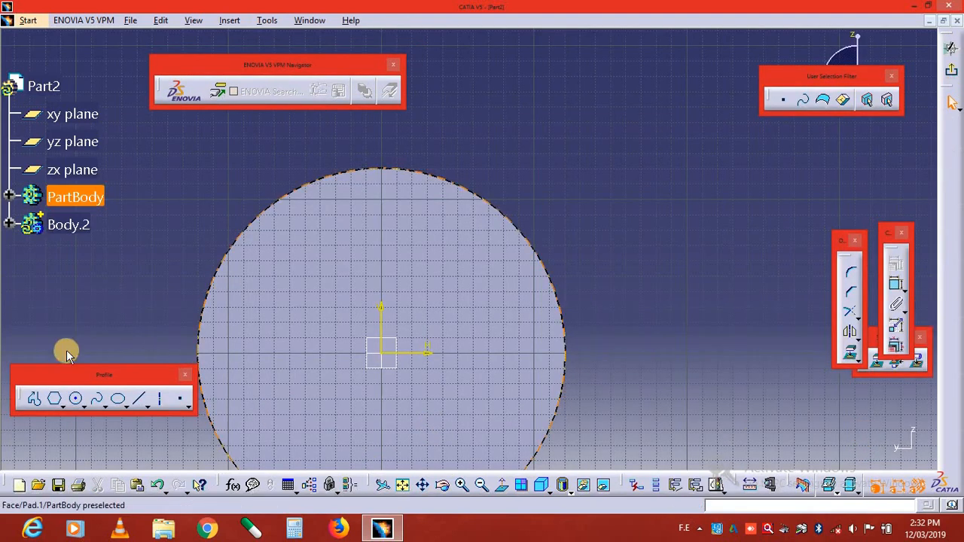
click(54, 398)
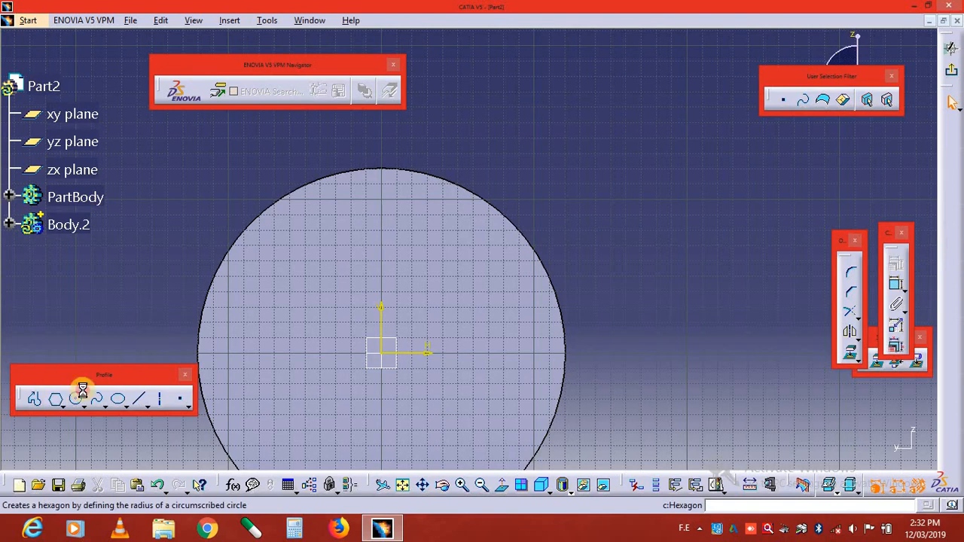
click(381, 351)
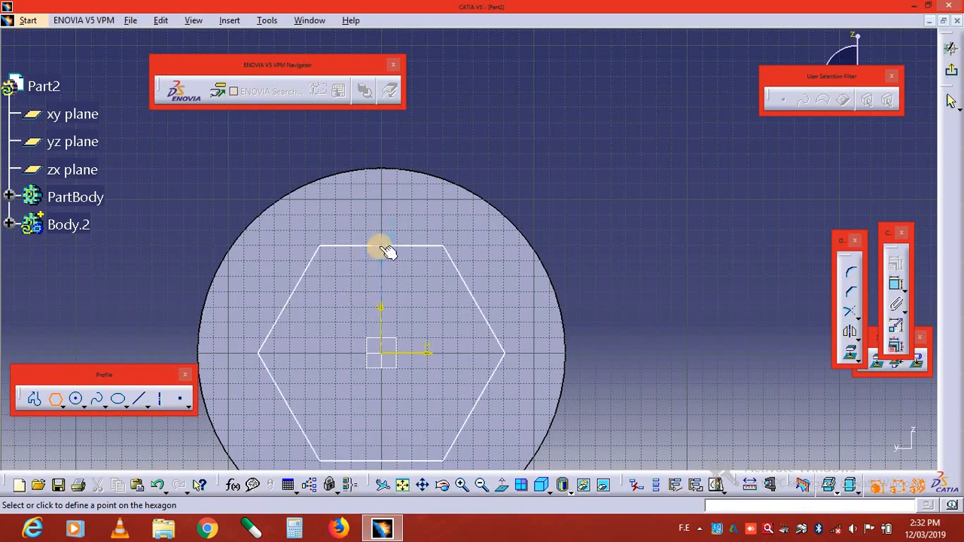
click(386, 251)
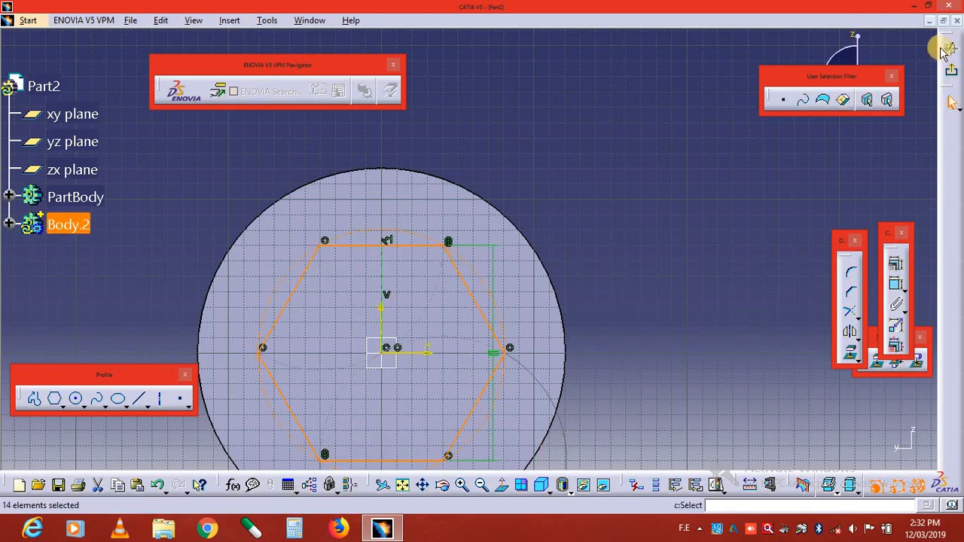
Finish the hexagon sketch and pad it with a 20 mm first limit and a 10 mm second limit.
click(955, 70)
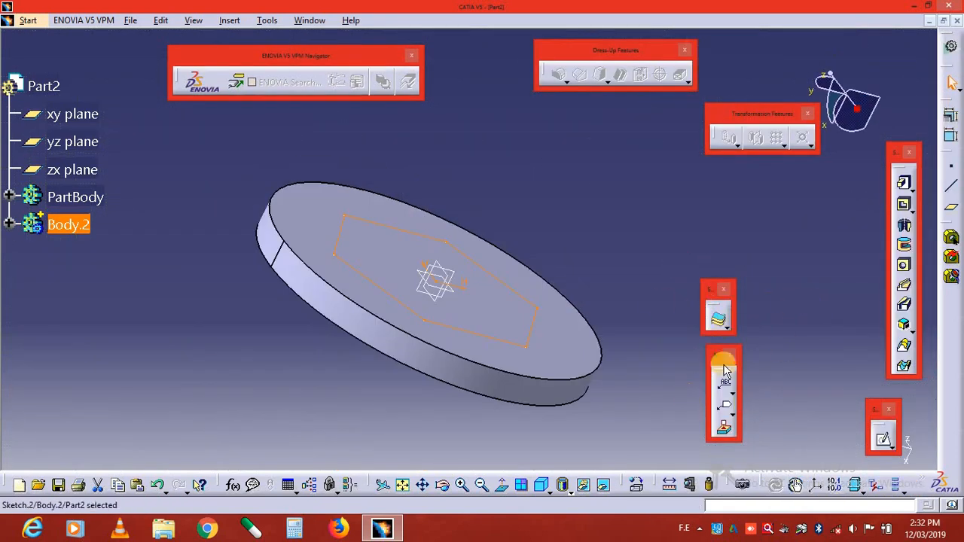
click(903, 181)
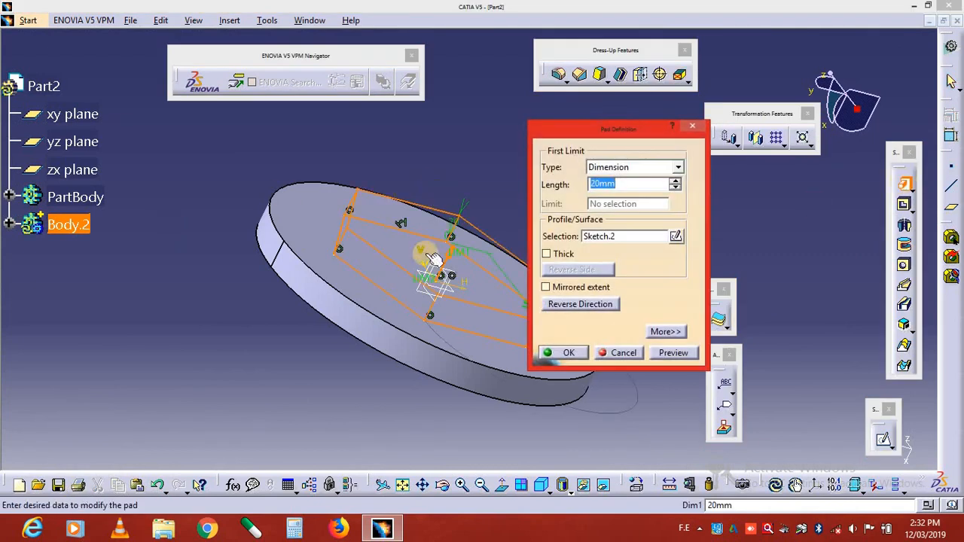
click(664, 332)
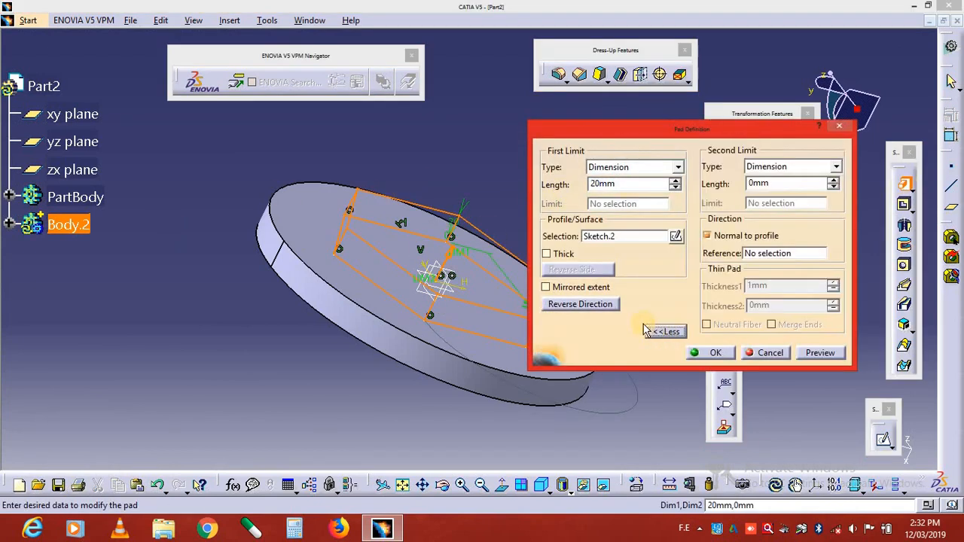
click(723, 184)
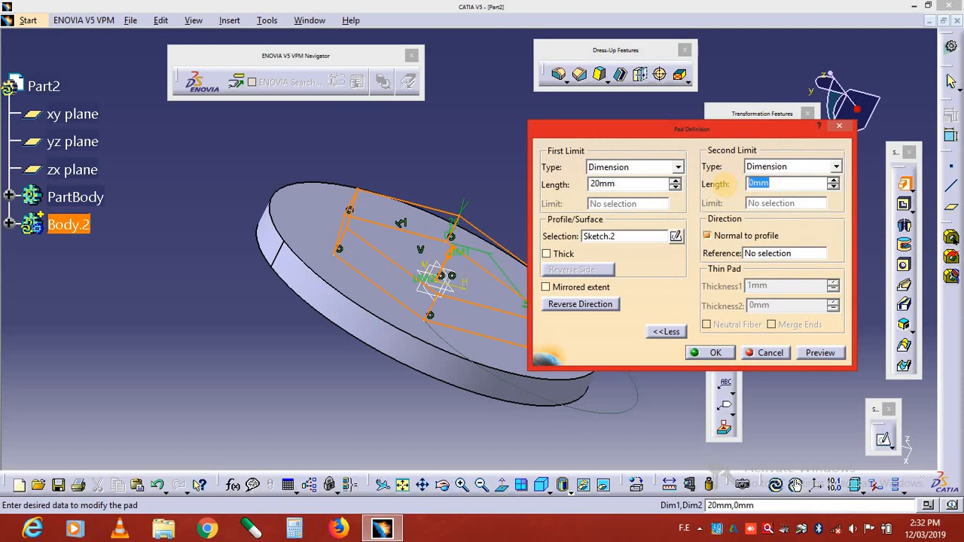
text(10)
click(820, 353)
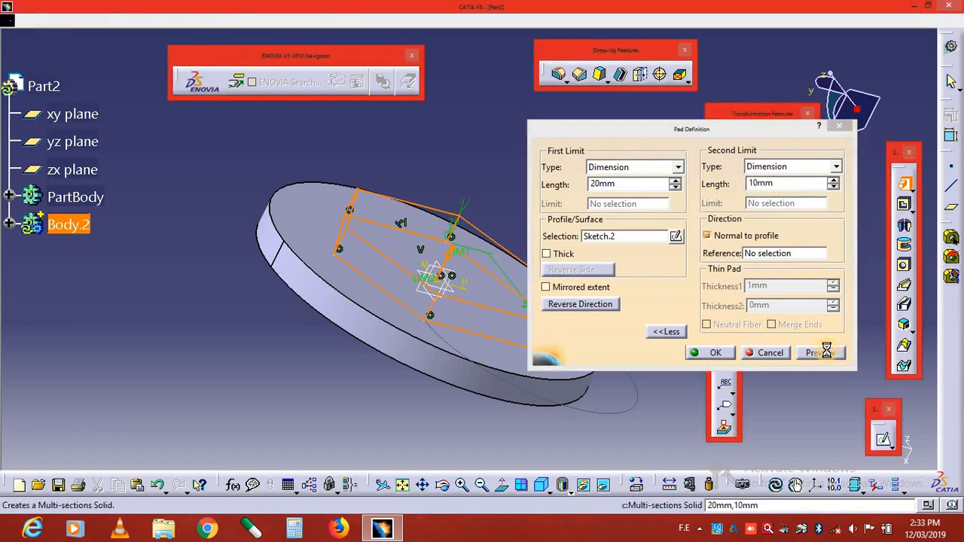
click(715, 353)
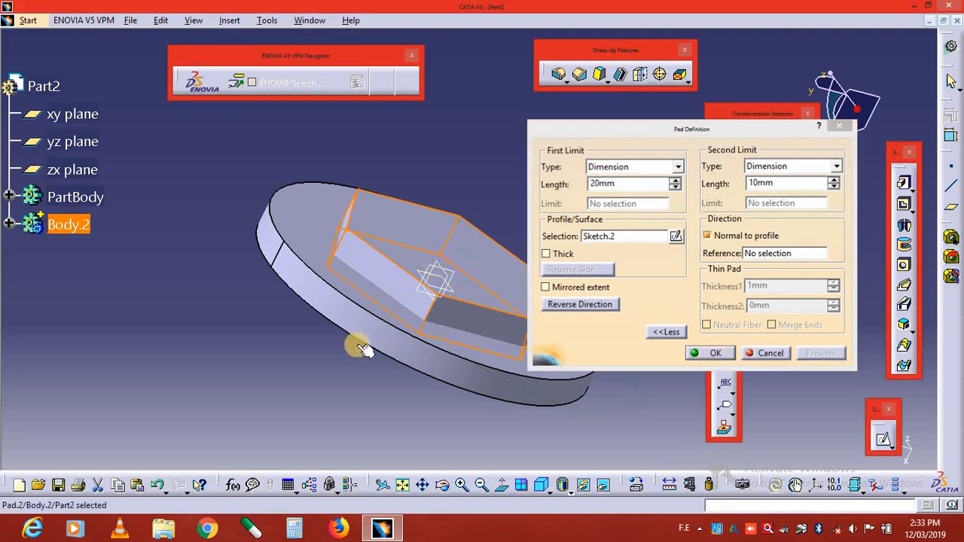
Examine from several angles how the hexagonal body sits on the disc.
middle_drag(446, 395, 444, 268)
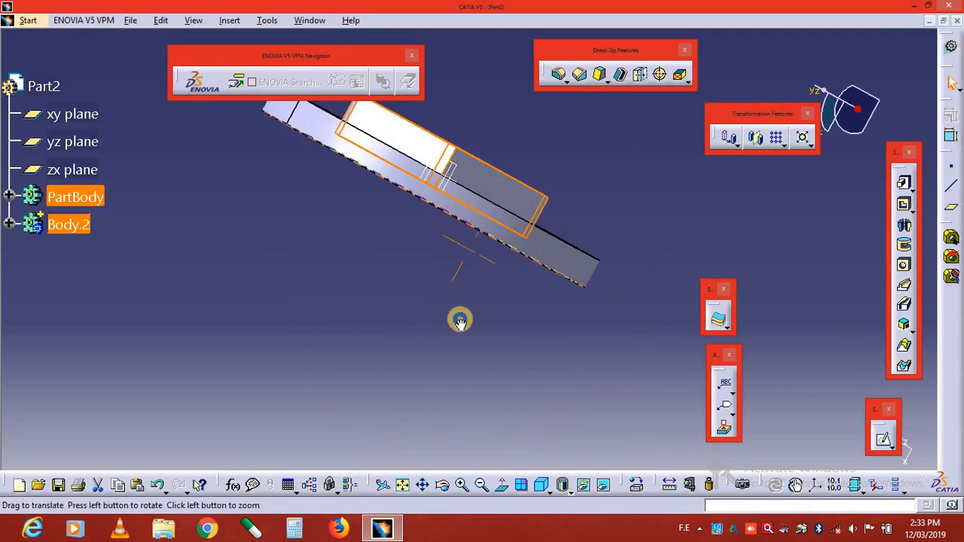
middle_drag(458, 318, 504, 263)
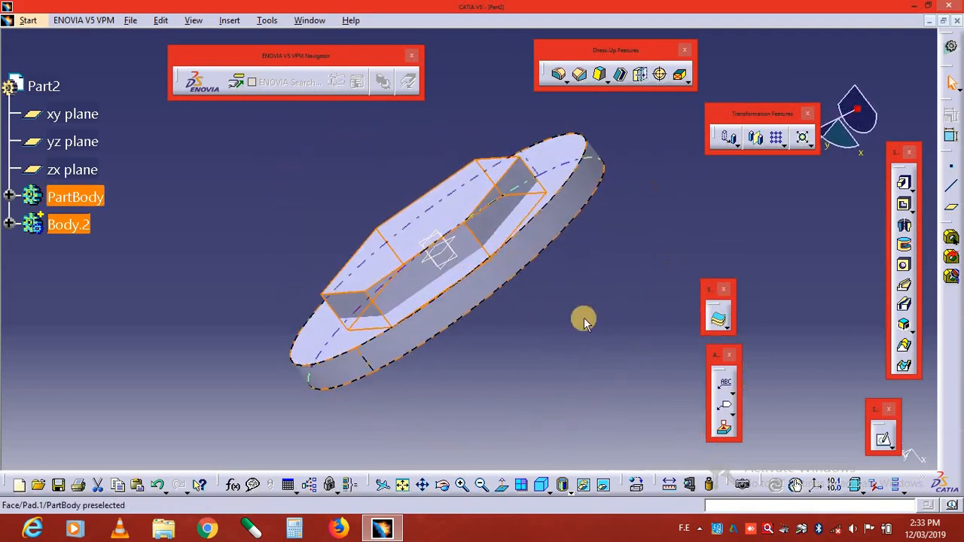
click(351, 439)
click(564, 198)
middle_drag(564, 198, 517, 286)
click(517, 286)
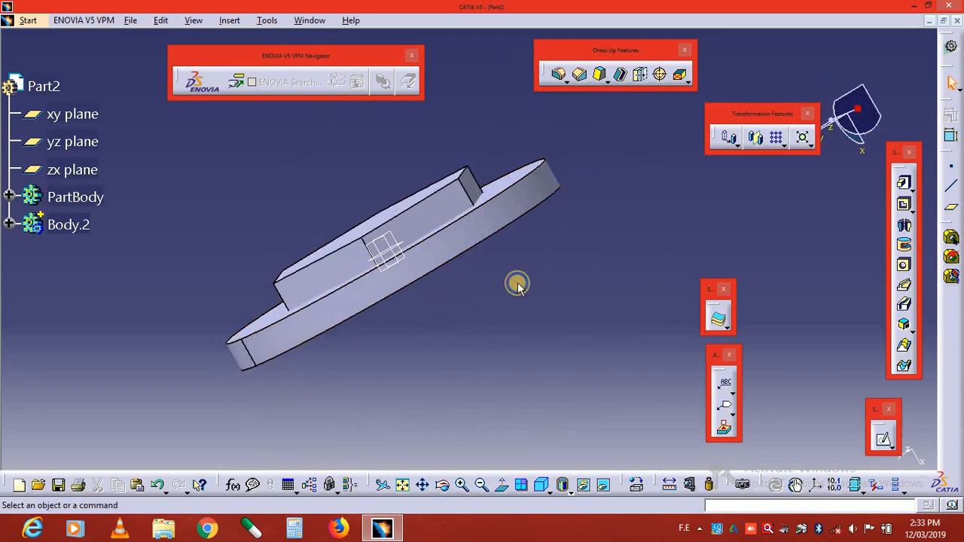
click(487, 245)
middle_drag(482, 259, 639, 326)
click(640, 328)
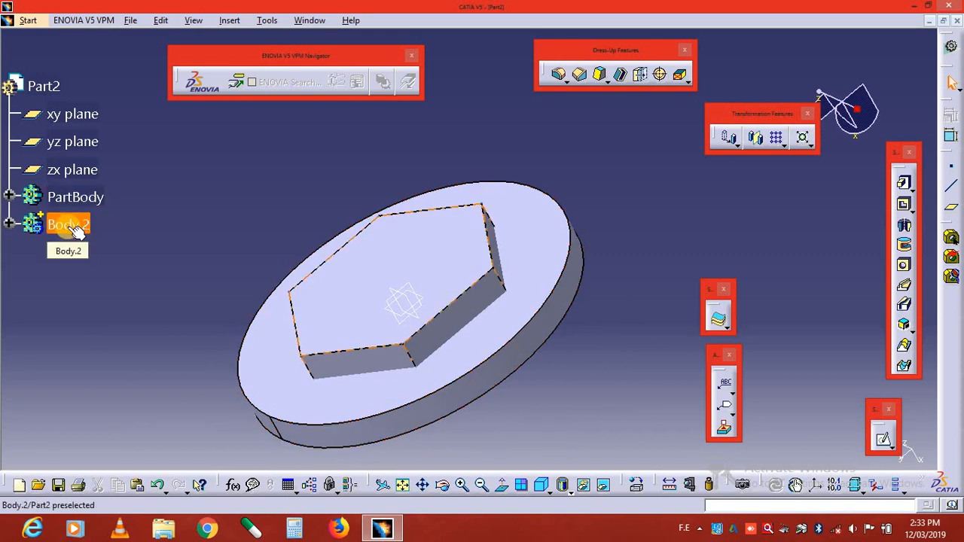
right_click(545, 290)
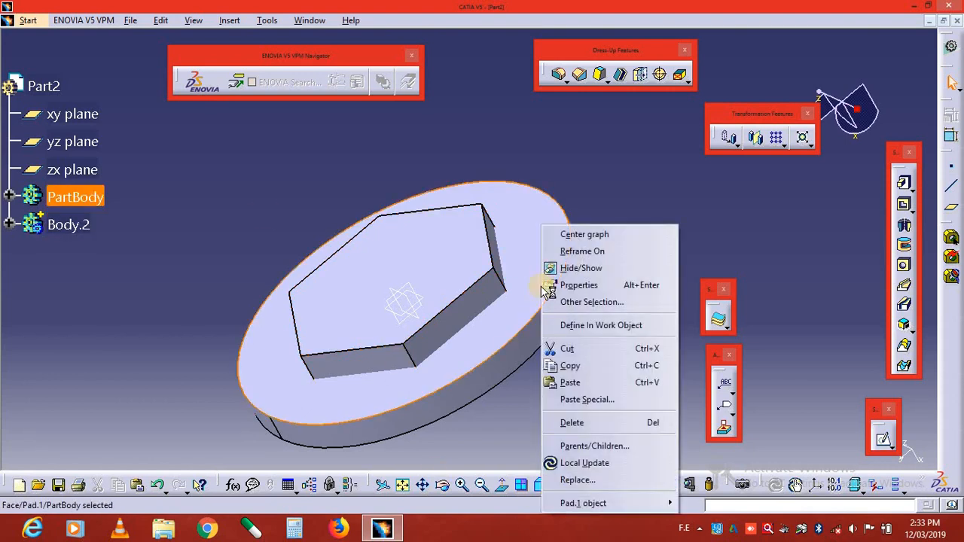
click(499, 373)
click(640, 291)
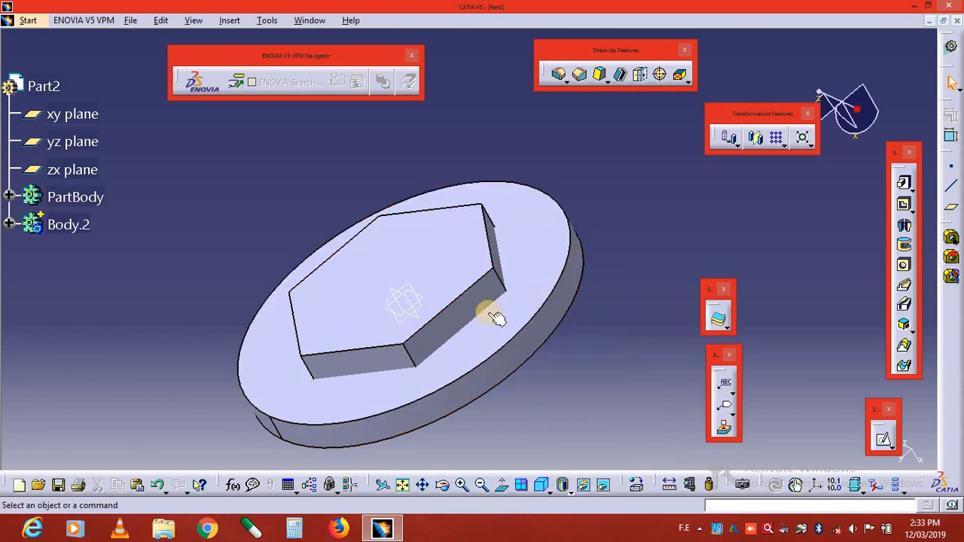
Combine the hexagonal Body.2 with PartBody using a Boolean Add operation.
click(235, 24)
mouse_move(299, 293)
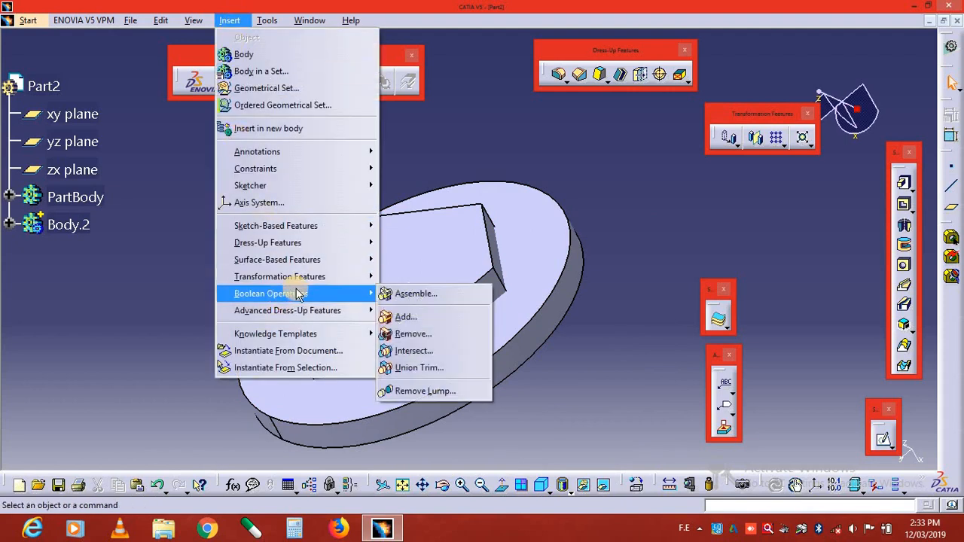
click(420, 322)
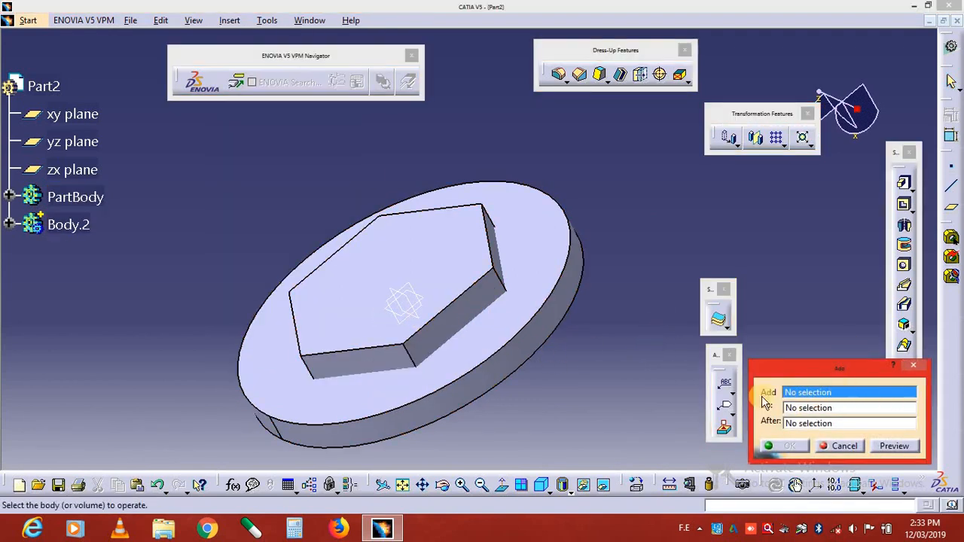
click(467, 269)
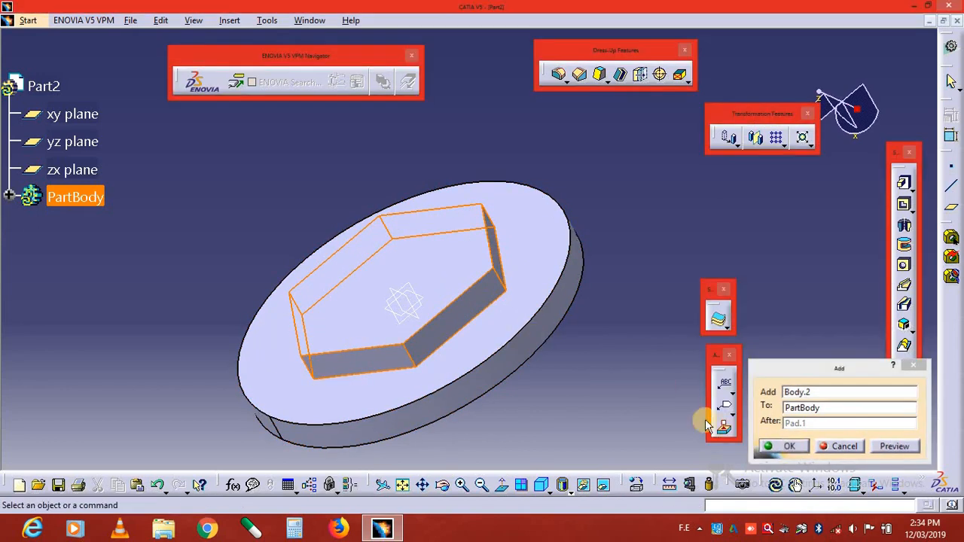
Examine the combined solid and the features listed under PartBody in the specification tree.
middle_drag(464, 336, 346, 268)
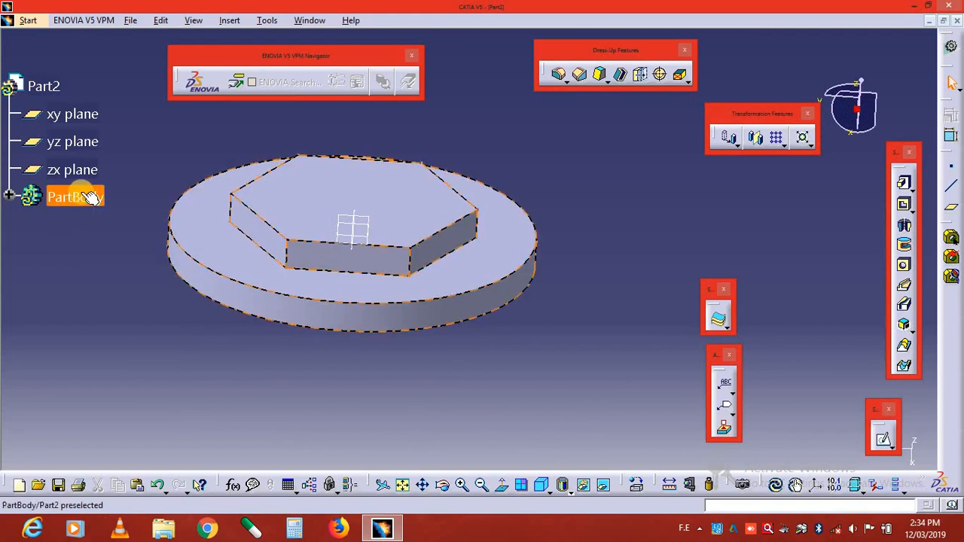
click(8, 195)
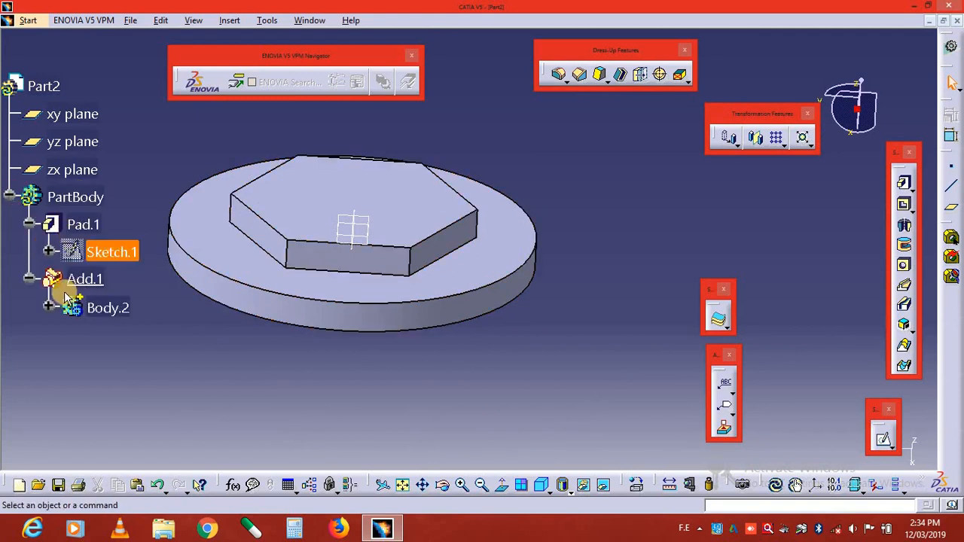
click(24, 322)
click(28, 280)
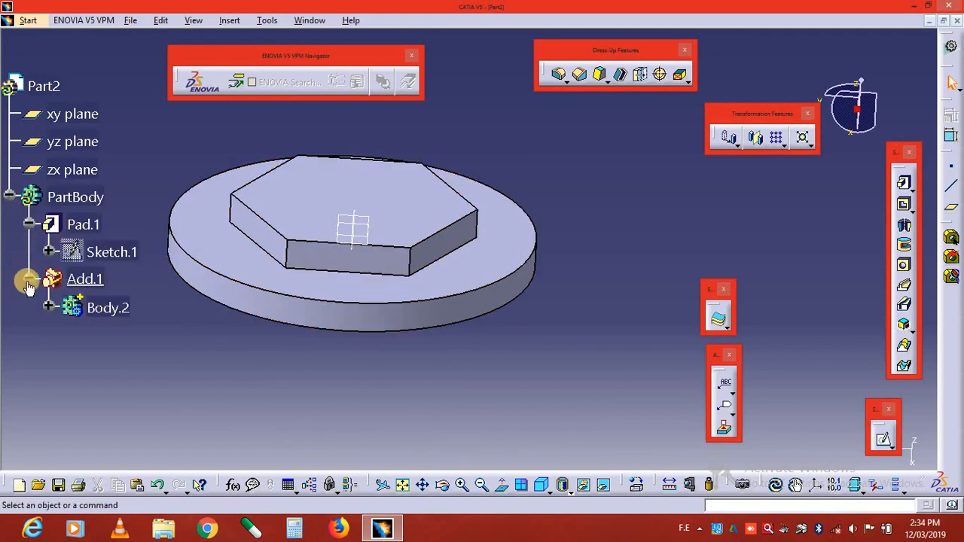
click(29, 223)
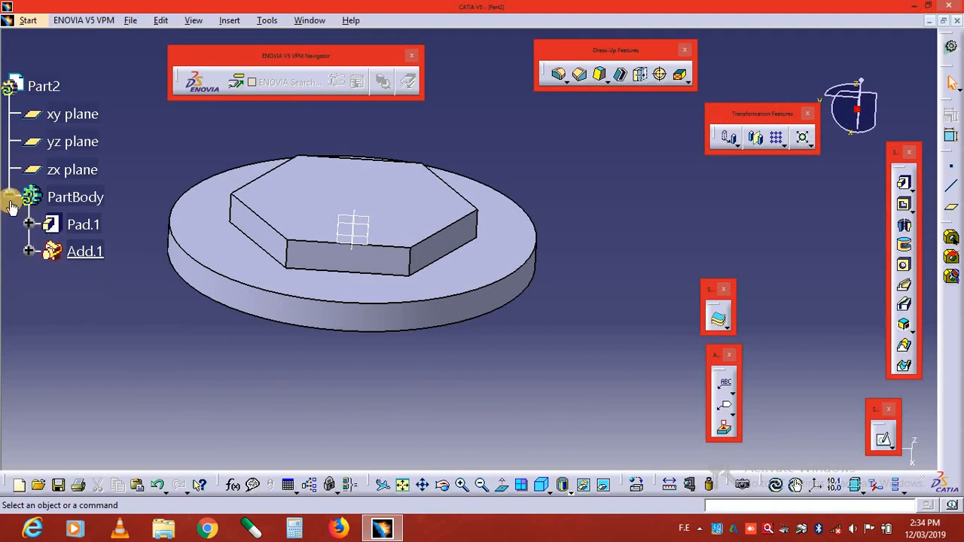
click(10, 199)
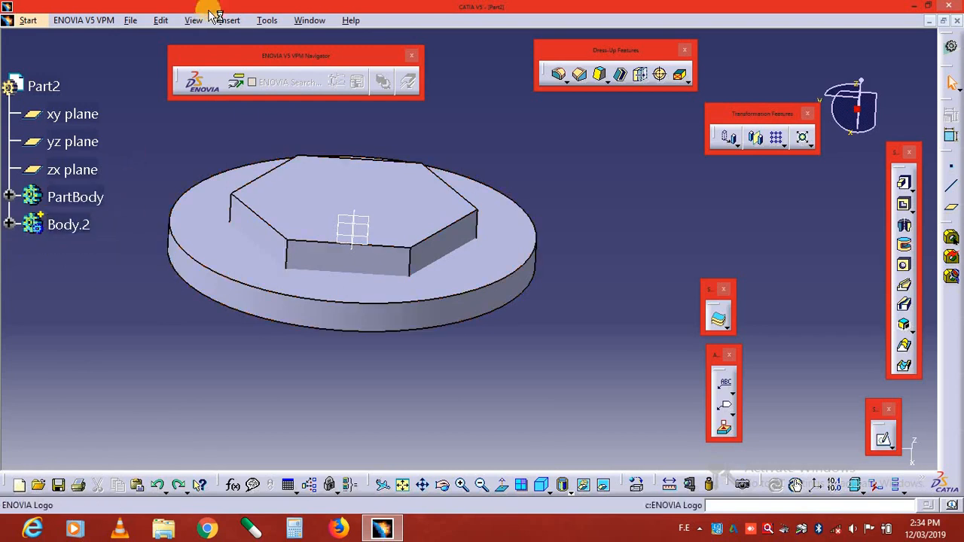
Subtract the hexagonal Body.2 from PartBody with a Boolean Remove operation and preview it.
click(234, 22)
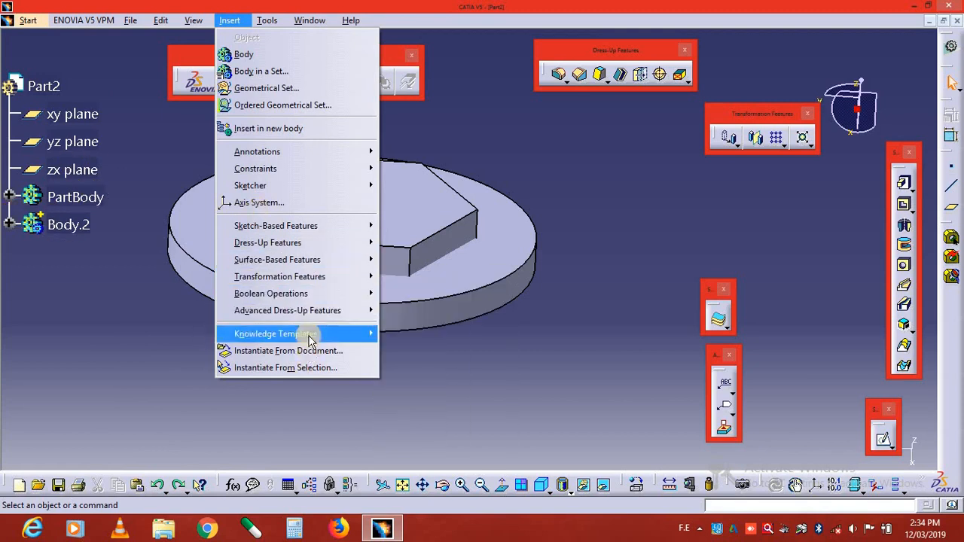
mouse_move(362, 294)
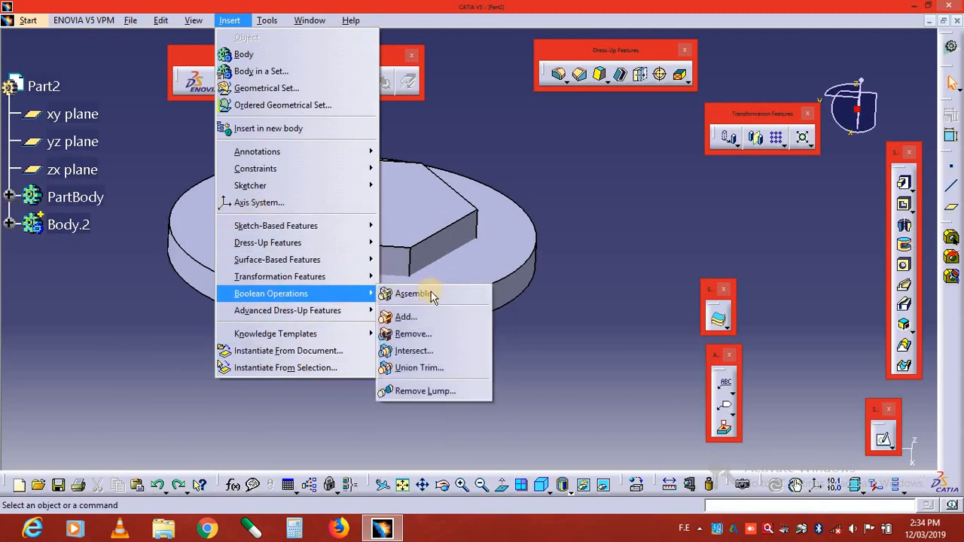
click(432, 333)
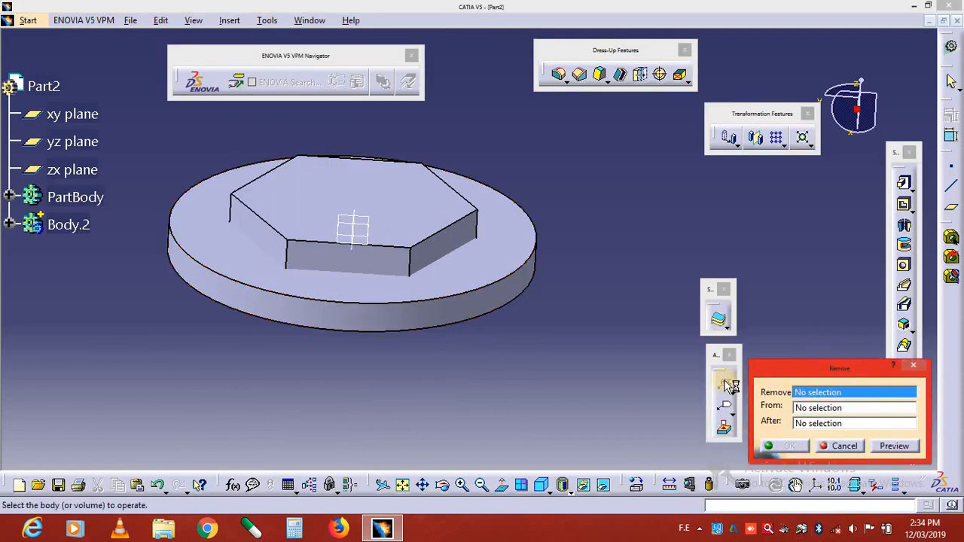
click(422, 218)
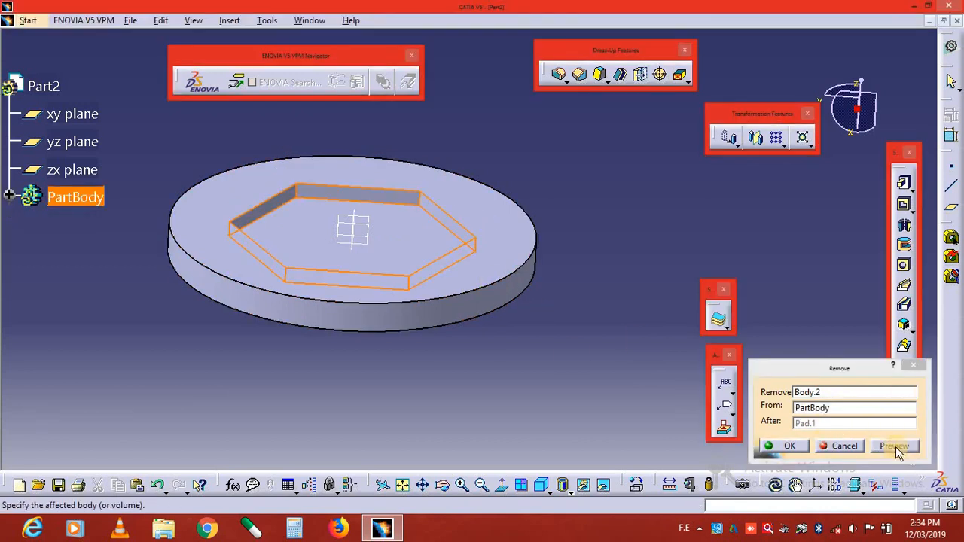
Examine the hexagonal recess in the disc from several angles and undo the Remove operation.
middle_drag(443, 255, 500, 268)
middle_drag(429, 306, 405, 206)
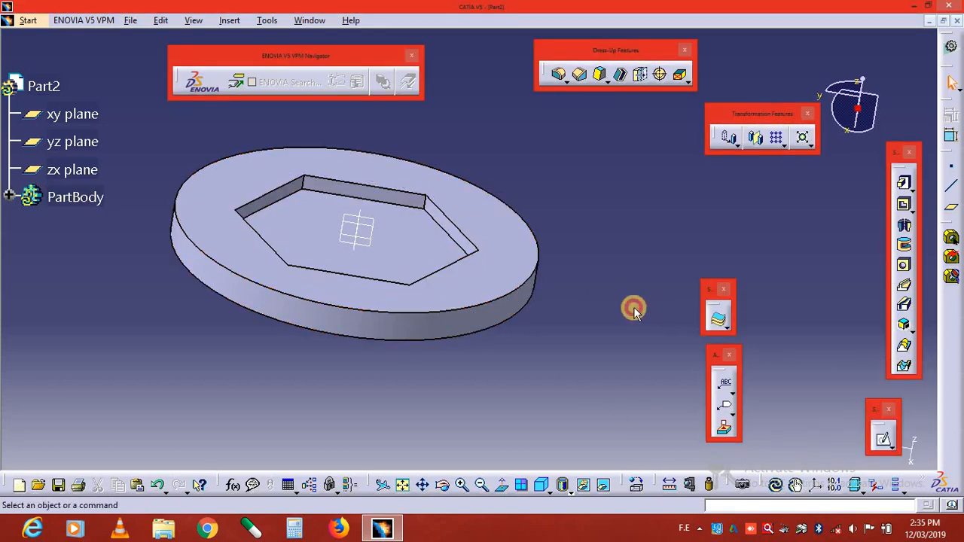
middle_drag(495, 283, 614, 293)
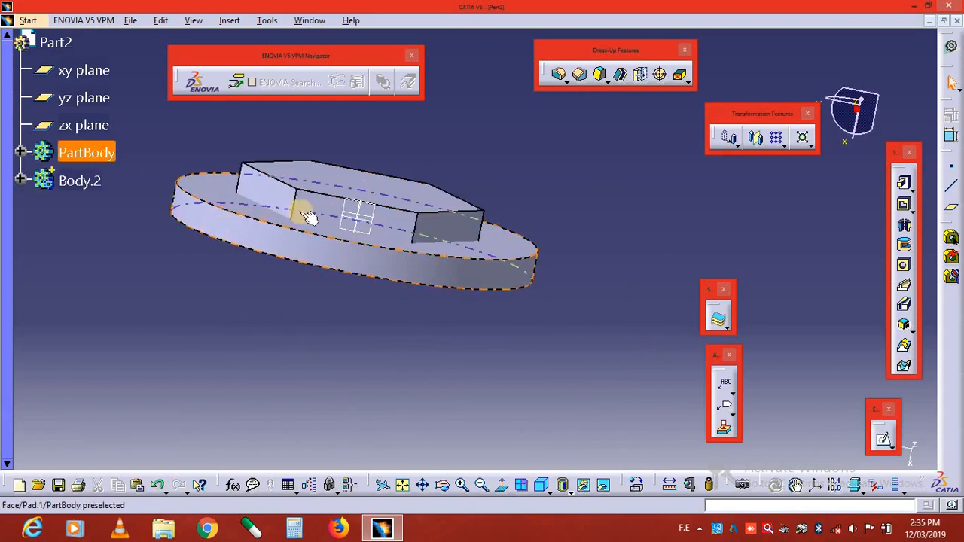
middle_drag(309, 217, 275, 273)
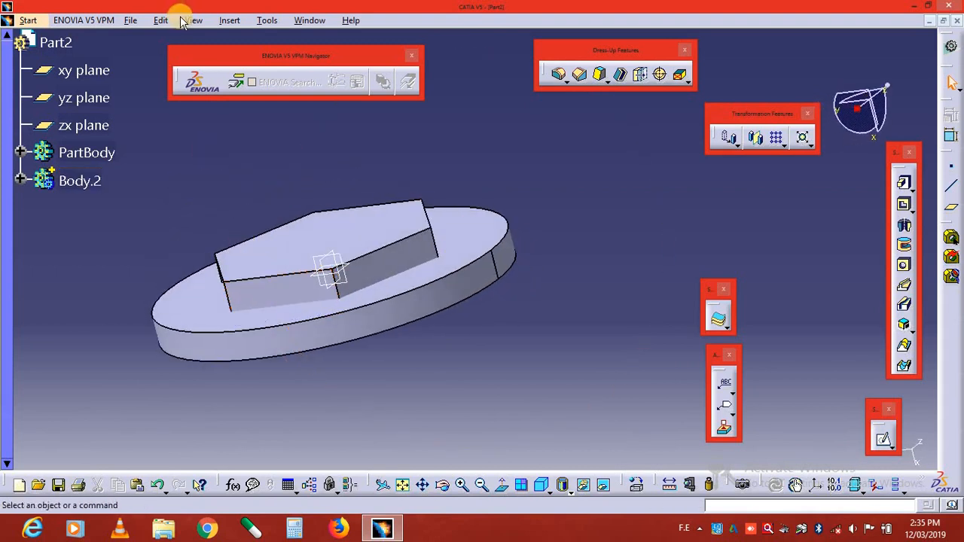
Intersect the hexagonal Body.2 with PartBody using a Boolean Intersect operation, previewing it before accepting.
click(229, 20)
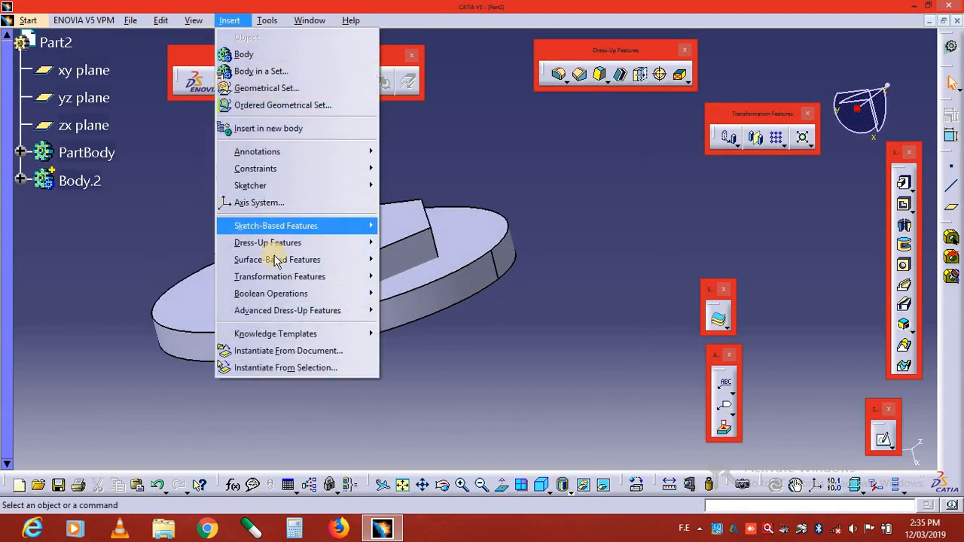
mouse_move(309, 294)
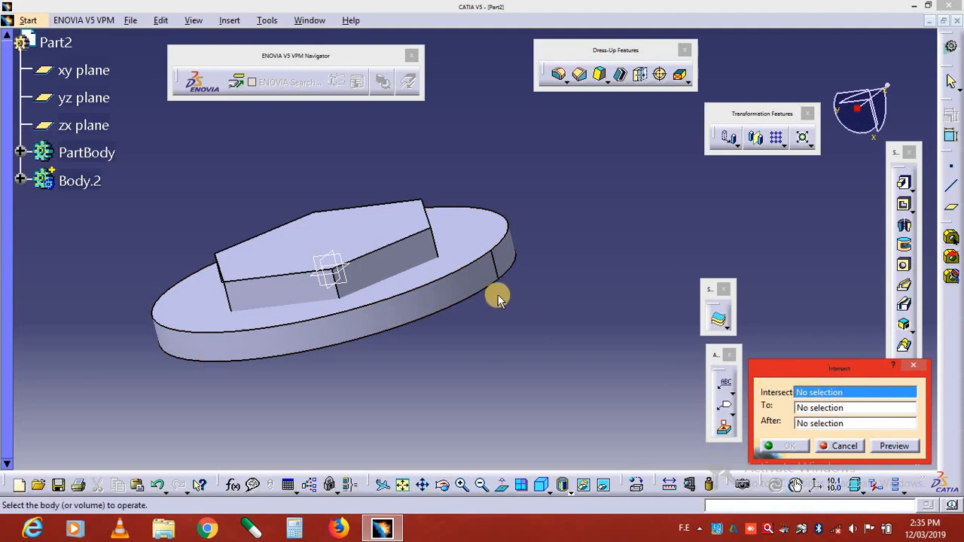
click(374, 269)
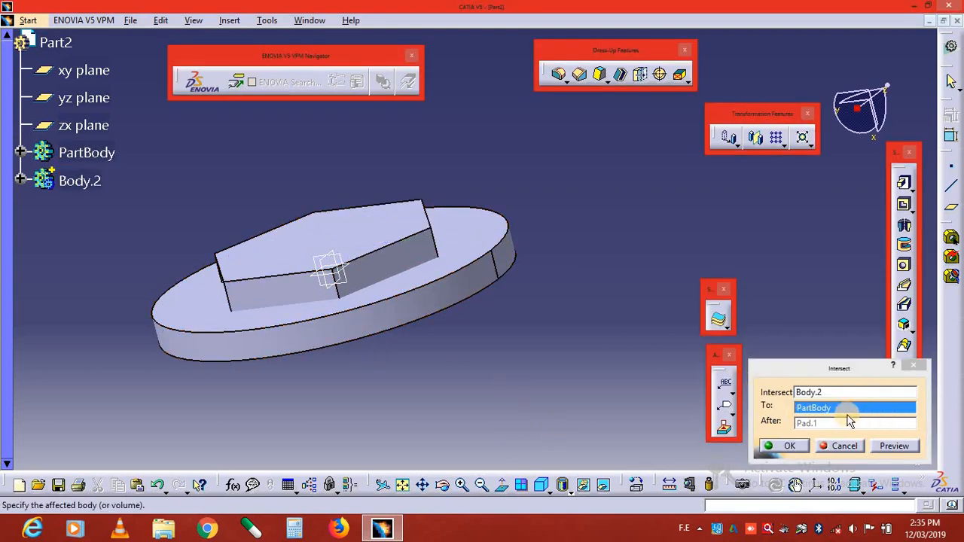
click(894, 446)
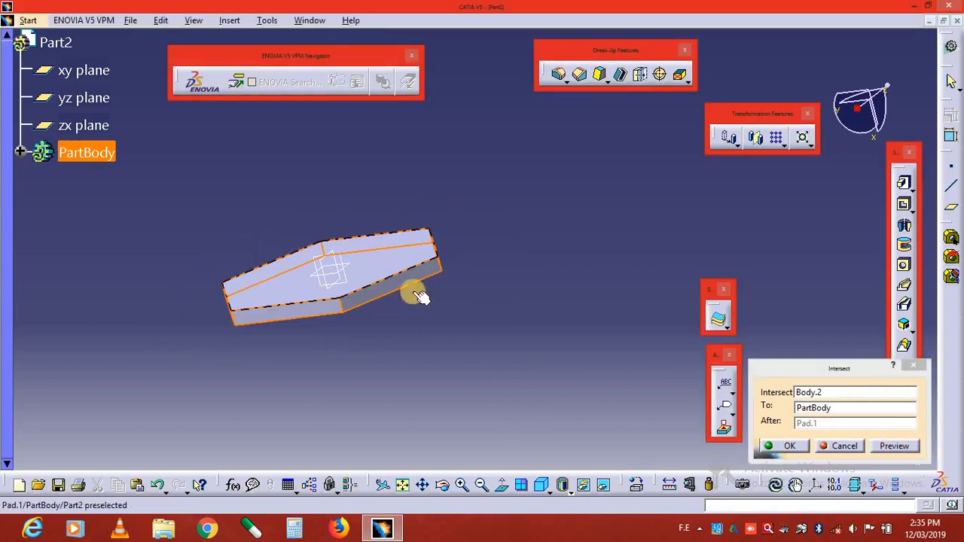
middle_drag(428, 249, 376, 251)
scroll(645, 436, up, 1)
click(786, 447)
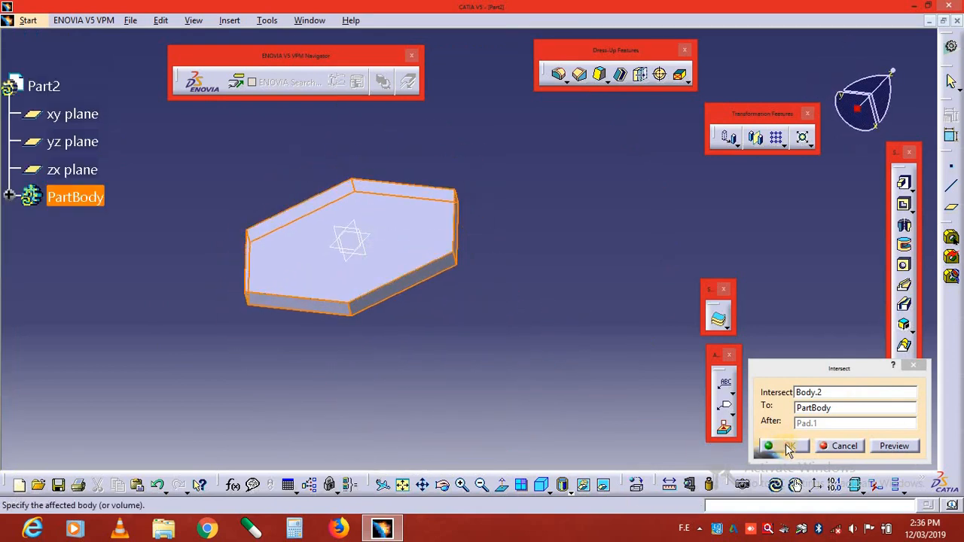
Examine the intersected hexagonal plate from several angles and undo the Intersect operation.
middle_drag(495, 305, 375, 378)
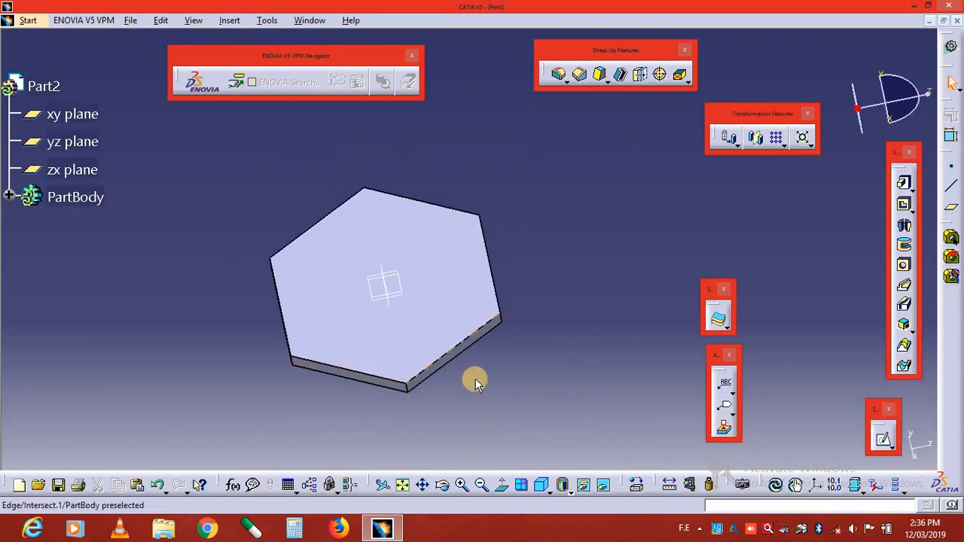
middle_drag(471, 379, 534, 273)
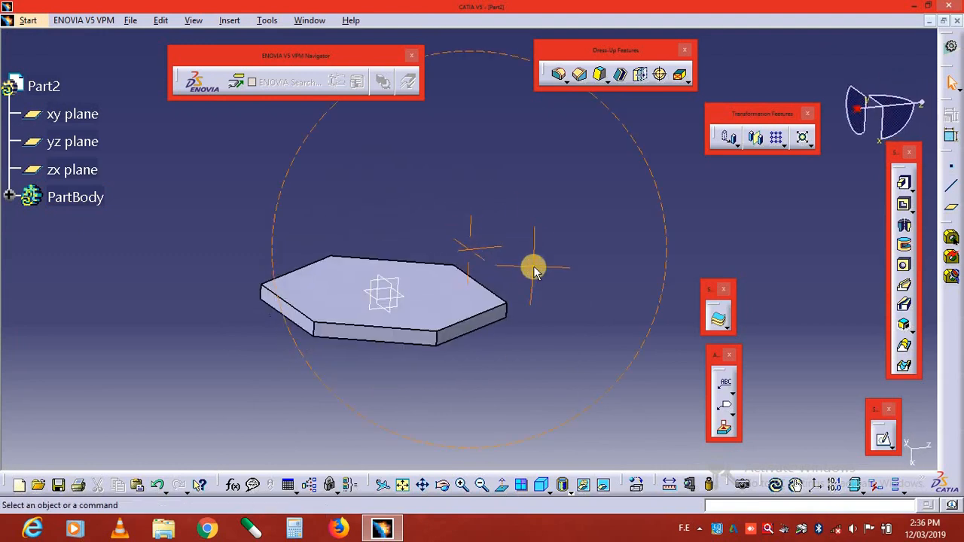
key(ctrl+z)
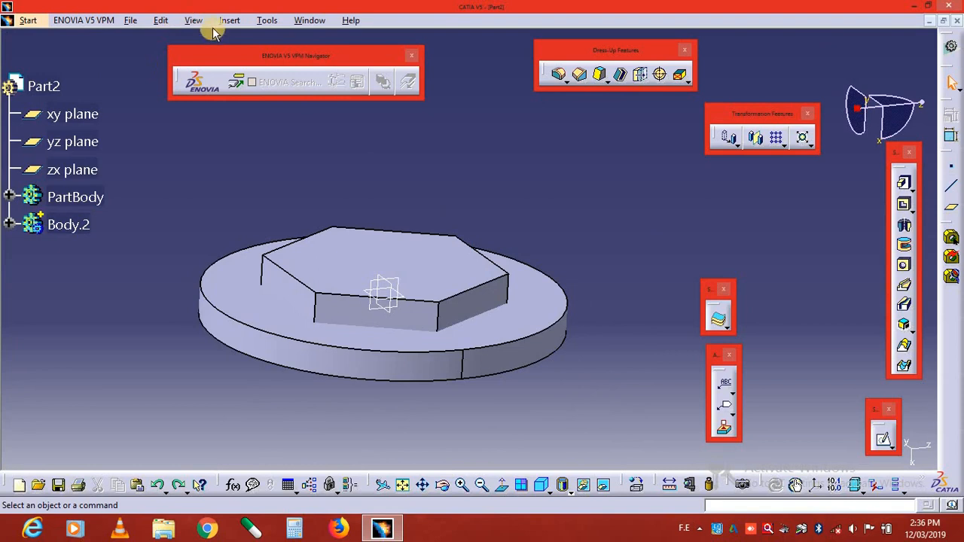
Union Trim the hexagonal Body.2 with PartBody without specifying any faces to remove or keep.
click(228, 21)
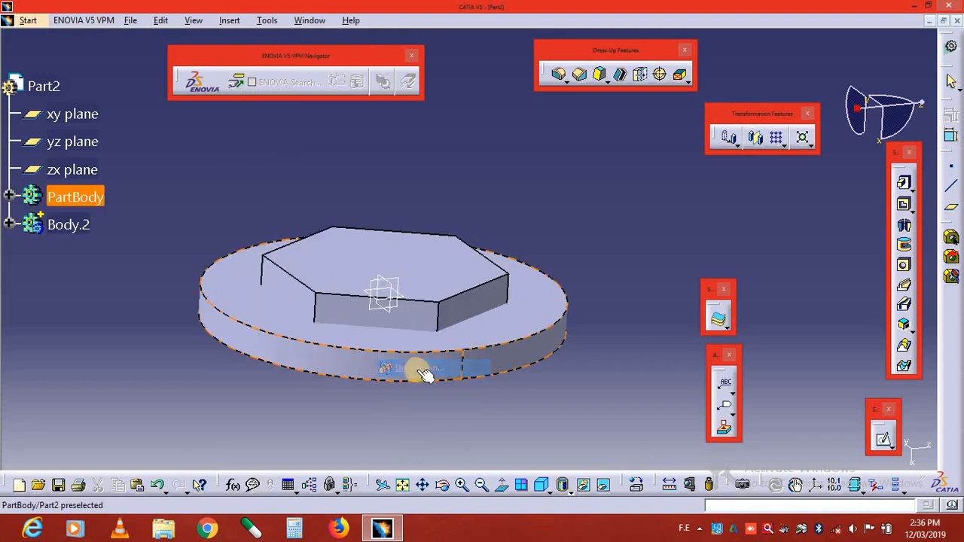
click(428, 304)
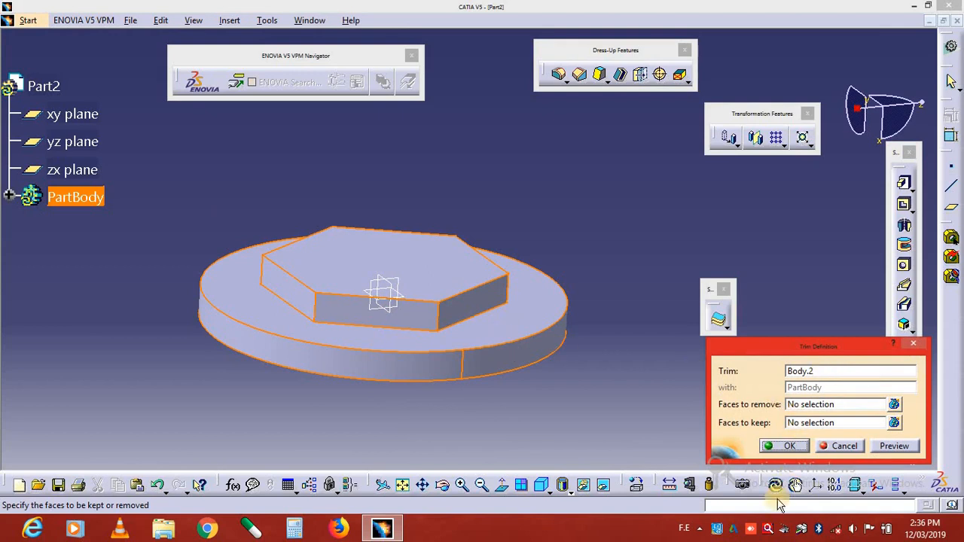
click(896, 446)
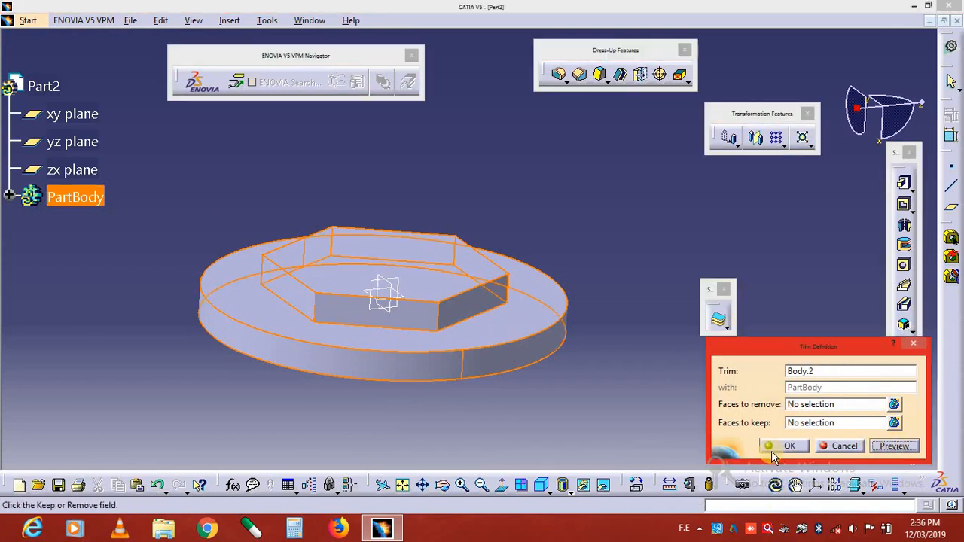
click(797, 447)
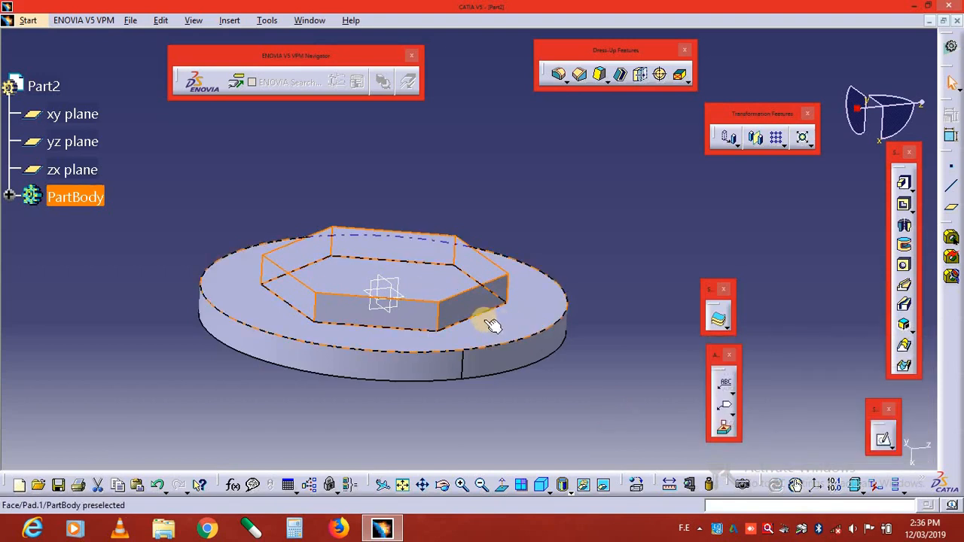
click(587, 236)
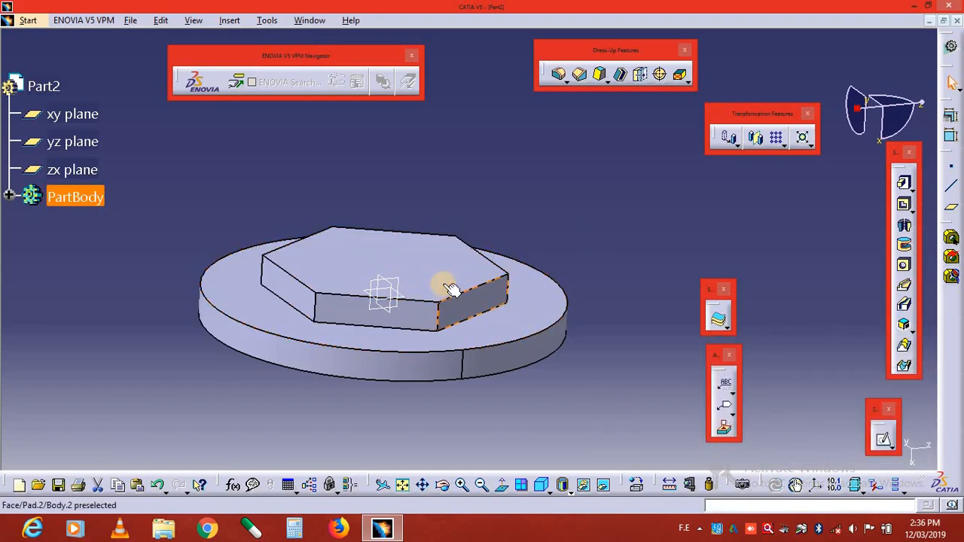
Check the hexagonal pad's definition and close it without changing any values.
click(445, 286)
click(638, 170)
double_click(471, 262)
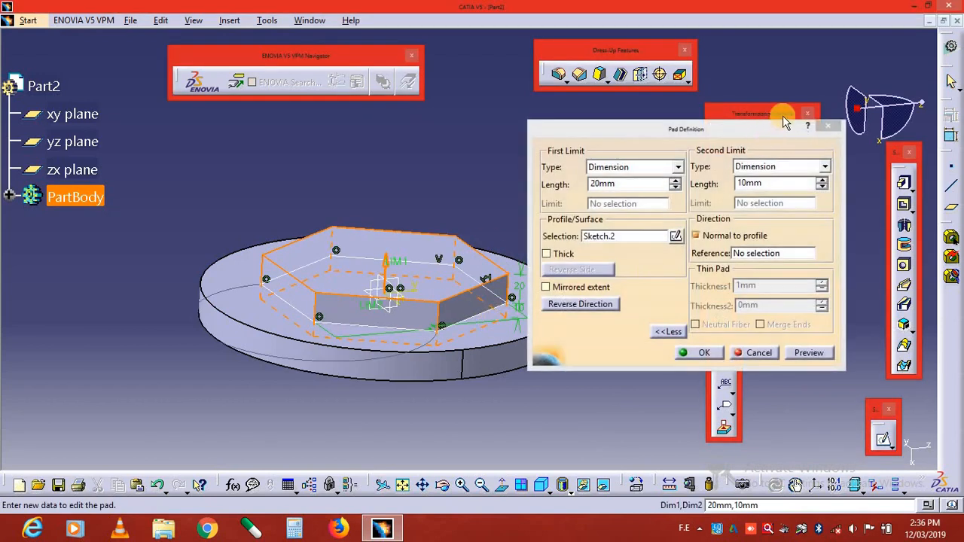
click(828, 125)
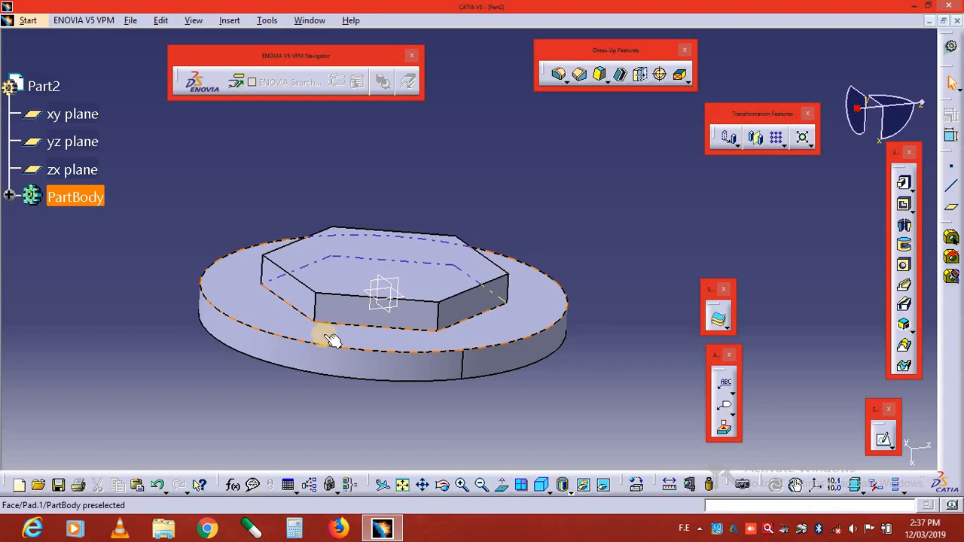
Examine the trimmed solid and the features under PartBody in the specification tree, and collapse the branch again.
mouse_move(324, 334)
middle_down()
mouse_move(331, 250)
mouse_move(227, 376)
mouse_move(316, 347)
middle_up()
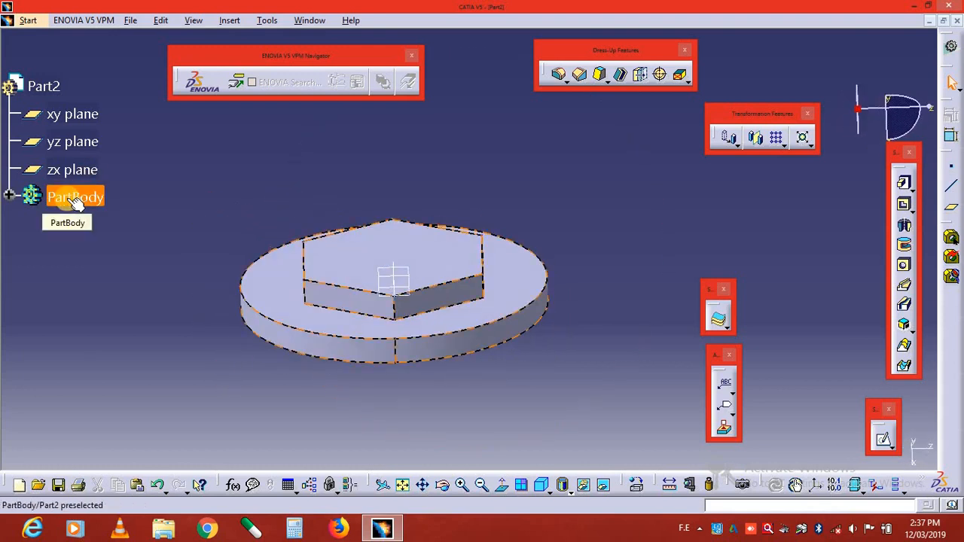
click(9, 196)
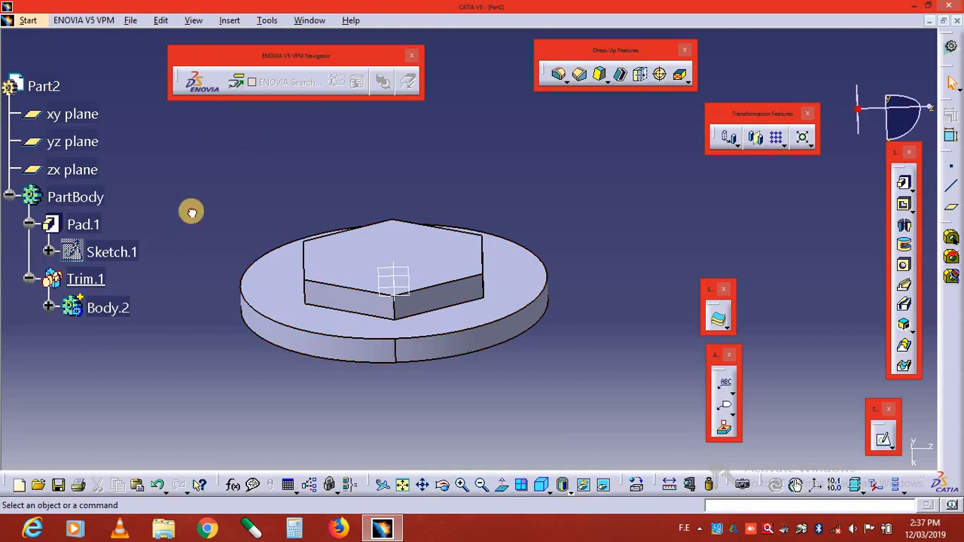
click(13, 199)
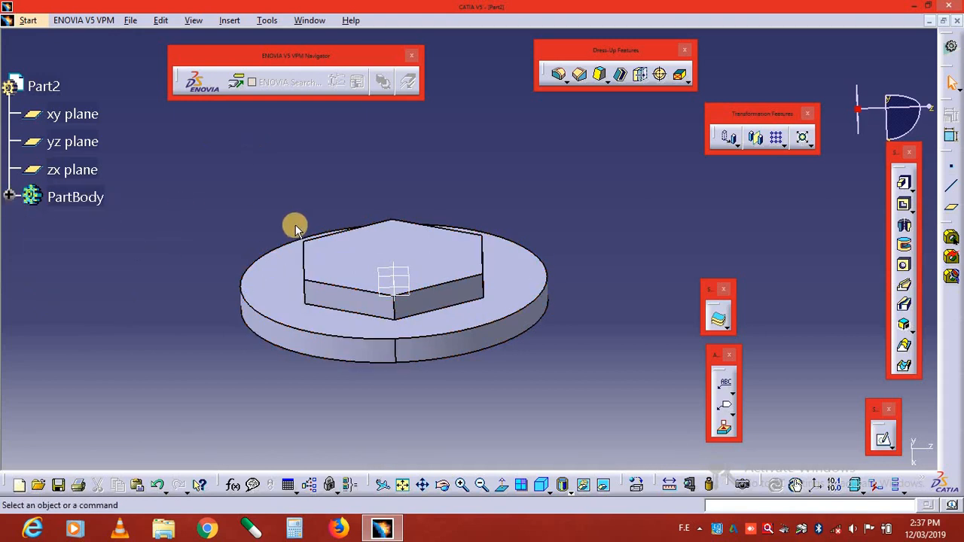